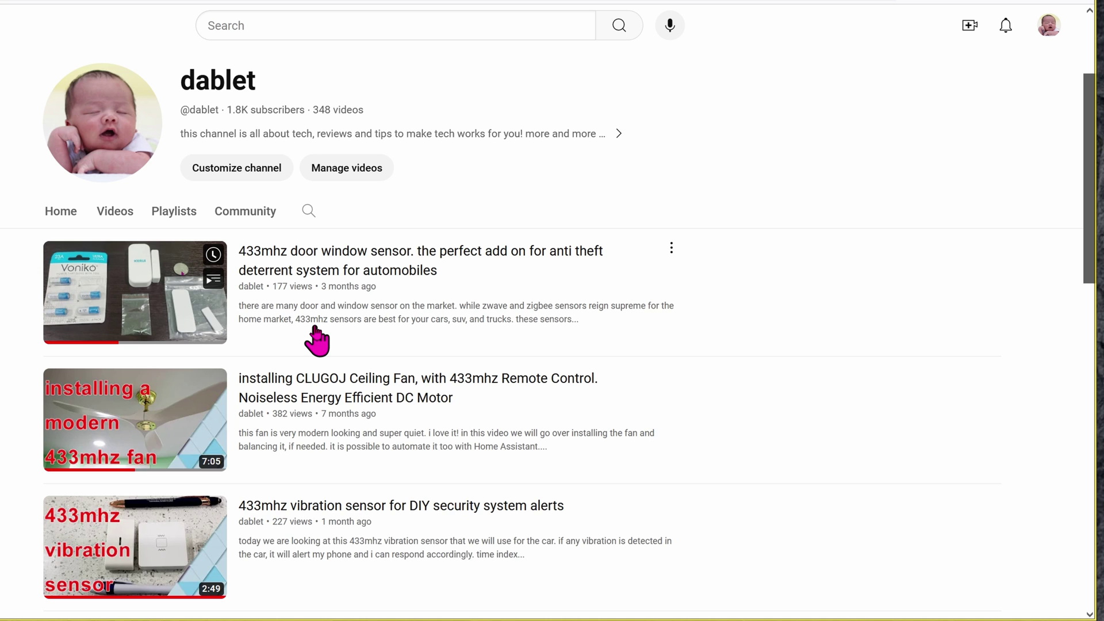
Scroll through the channel's list of 433mhz videos.
{"action": "scroll", "coordinate": [316, 340], "scroll_direction": "down", "scroll_amount": 3}
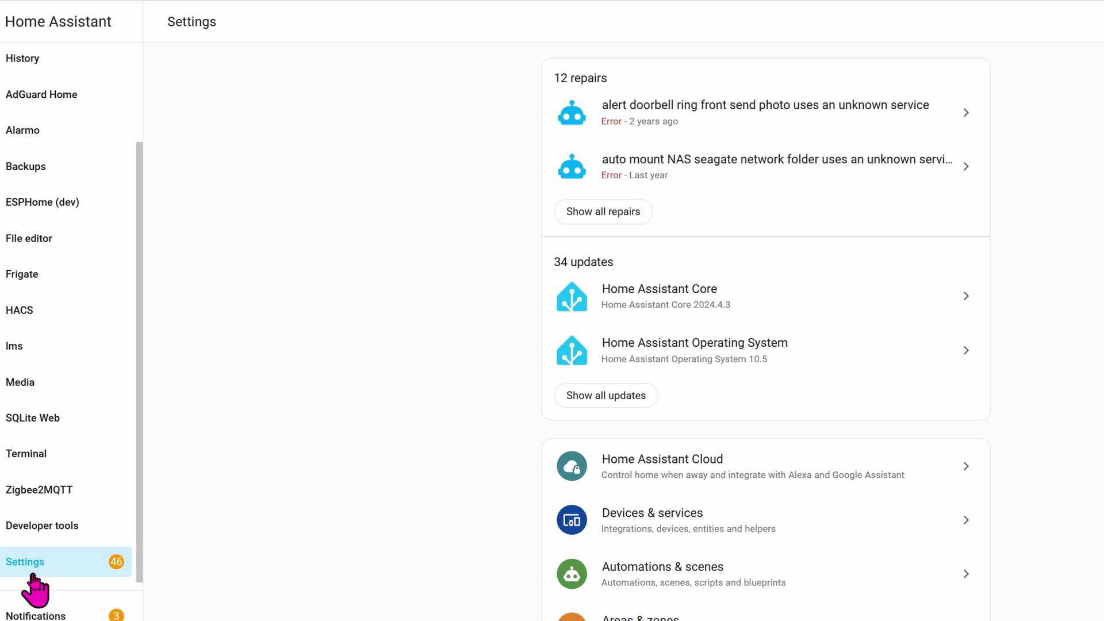
Search the Add-on Store for 'rtl' and open the rtl_433 (next) add-on details.
{"action": "scroll", "coordinate": [741, 612], "scroll_direction": "down", "scroll_amount": 2}
{"action": "left_click", "coordinate": [741, 612]}
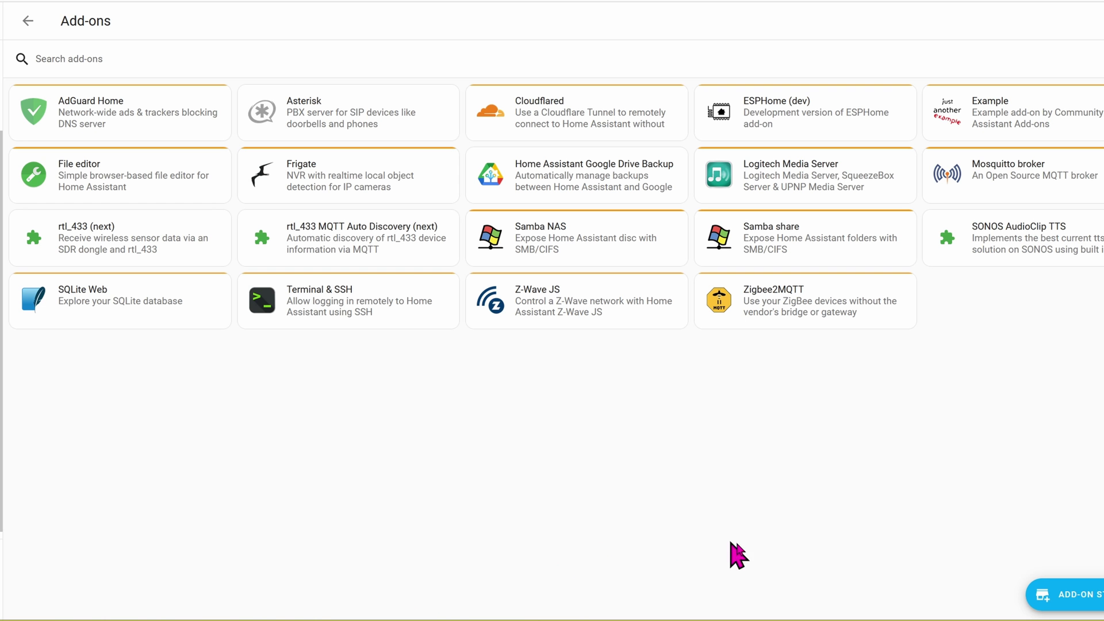
{"action": "left_click", "coordinate": [1075, 606]}
{"action": "type", "text": "rtl"}
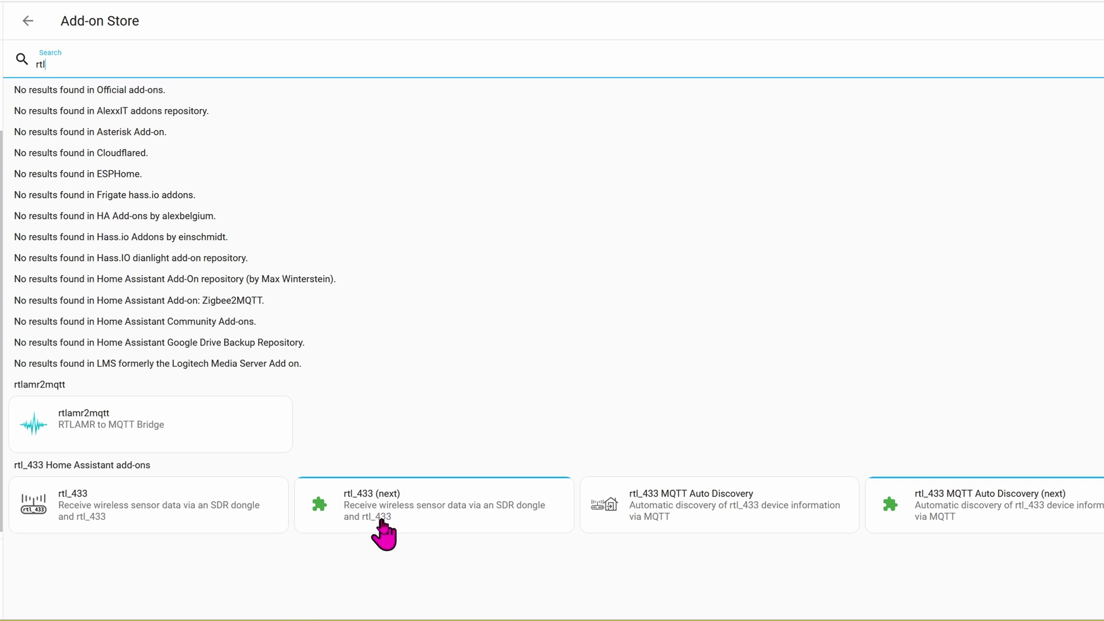
{"action": "left_click", "coordinate": [403, 532]}
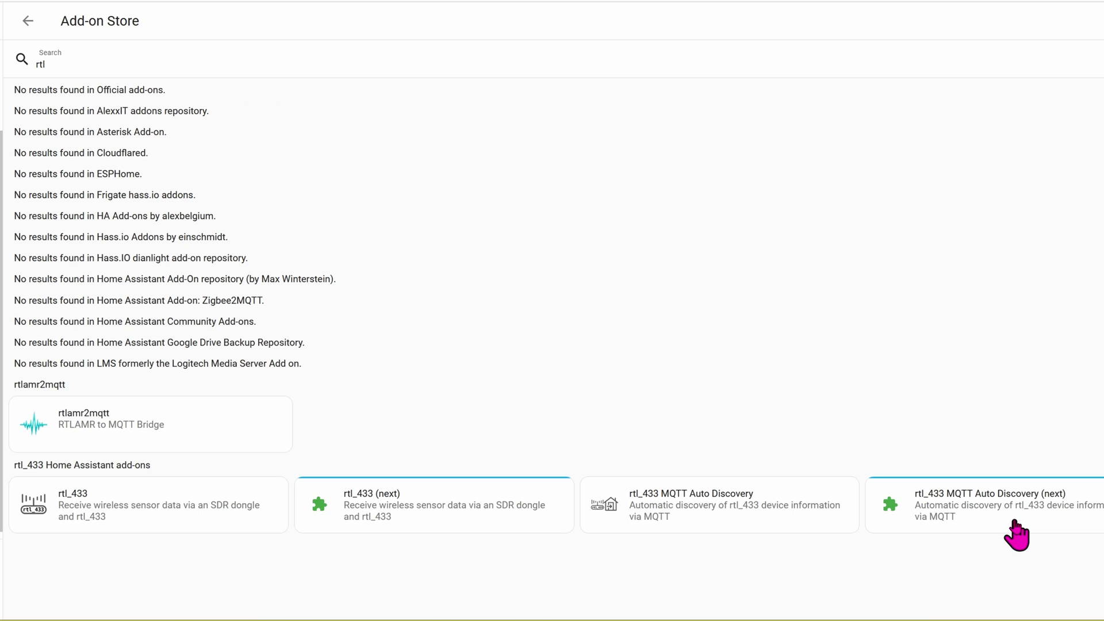
Paste broker address 192.168.1.229 into the Auto Discovery (next) add-on's mqtt_host and save.
{"action": "left_click", "coordinate": [966, 520]}
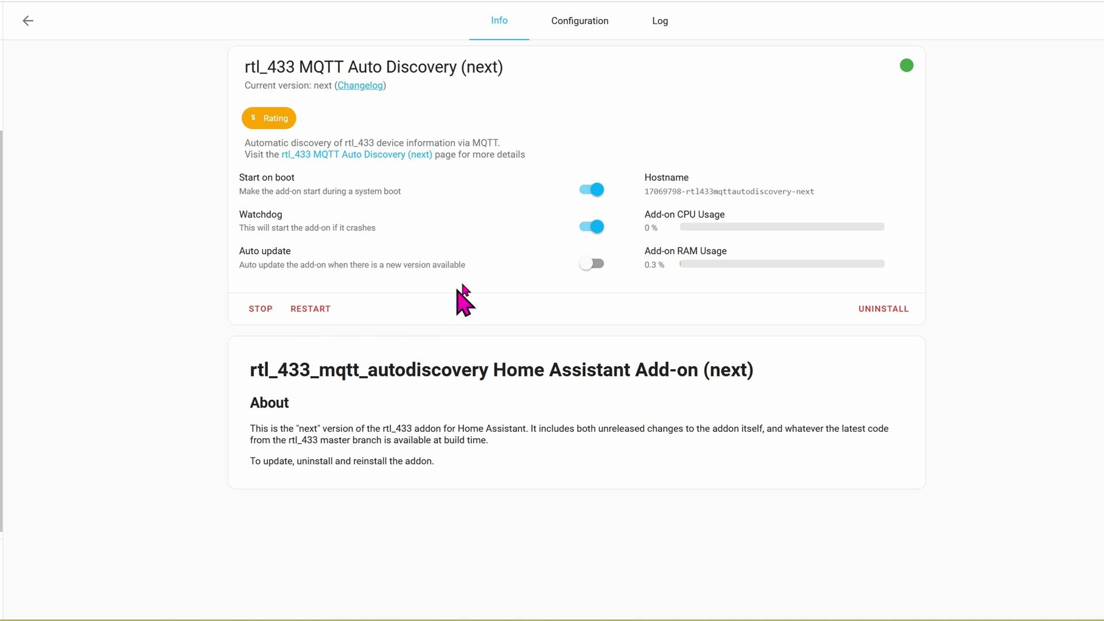
{"action": "left_click", "coordinate": [578, 40]}
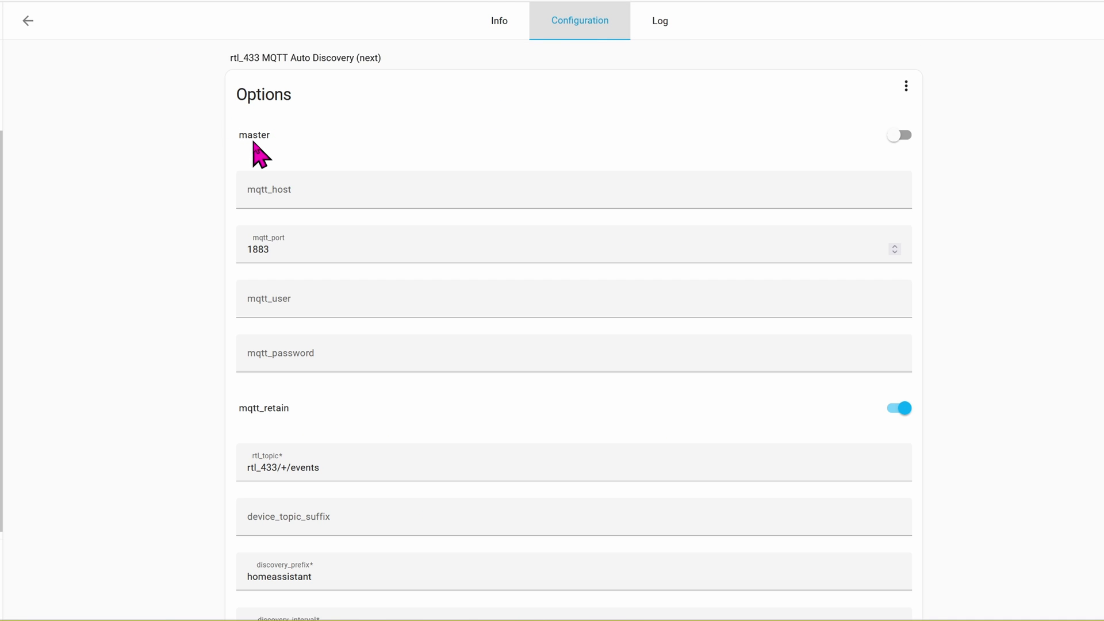
{"action": "left_click", "coordinate": [362, 193]}
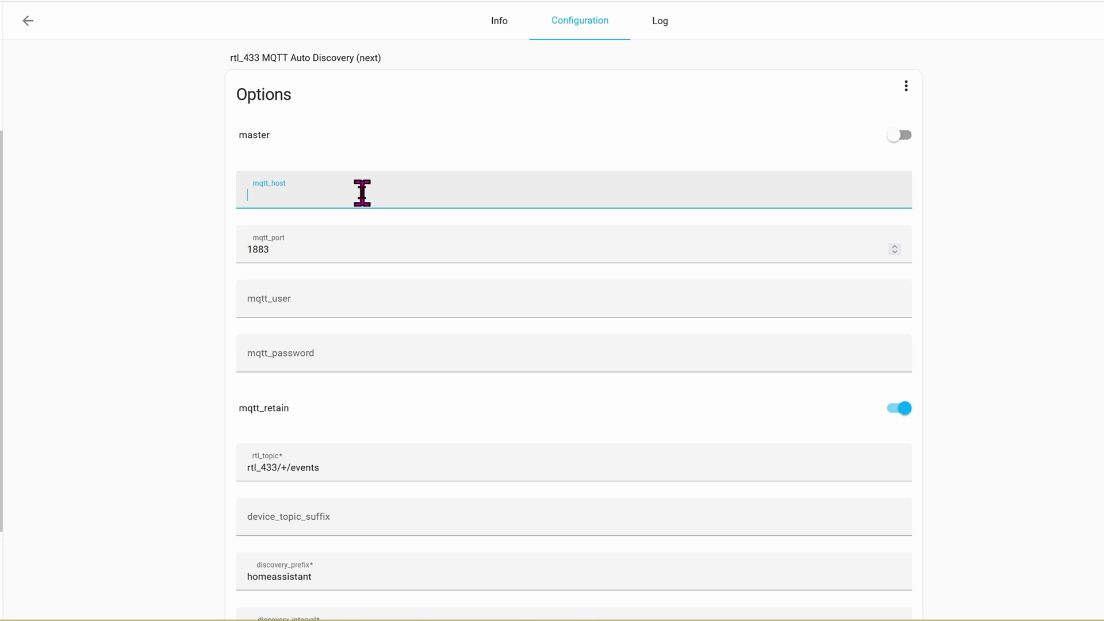
{"action": "type", "text": "192.168.1.229"}
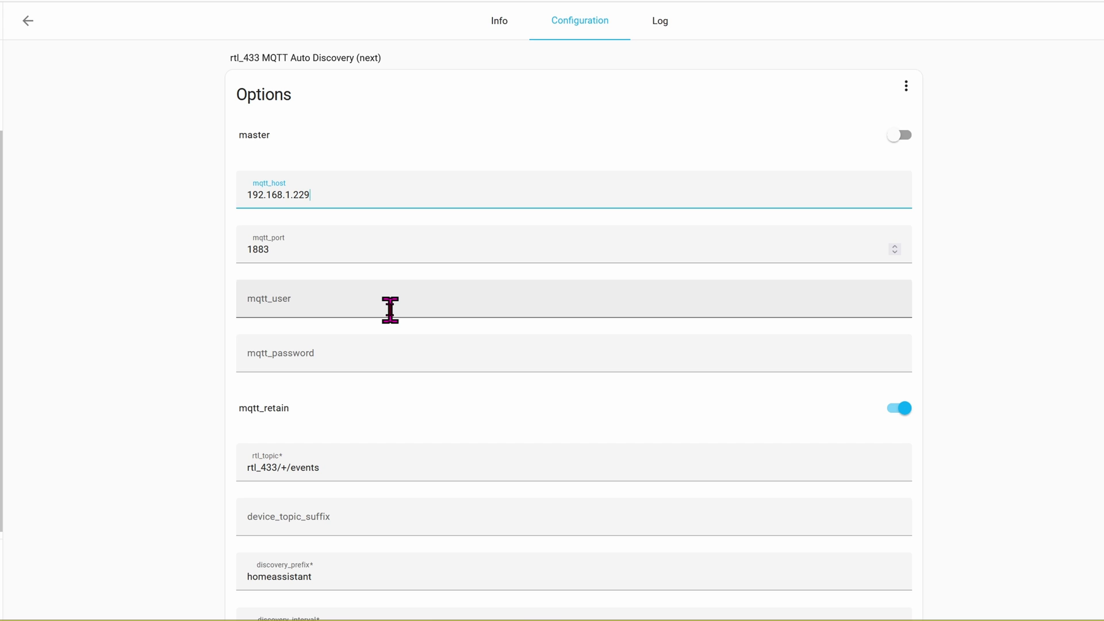
{"action": "scroll", "coordinate": [397, 356], "scroll_direction": "down", "scroll_amount": 5}
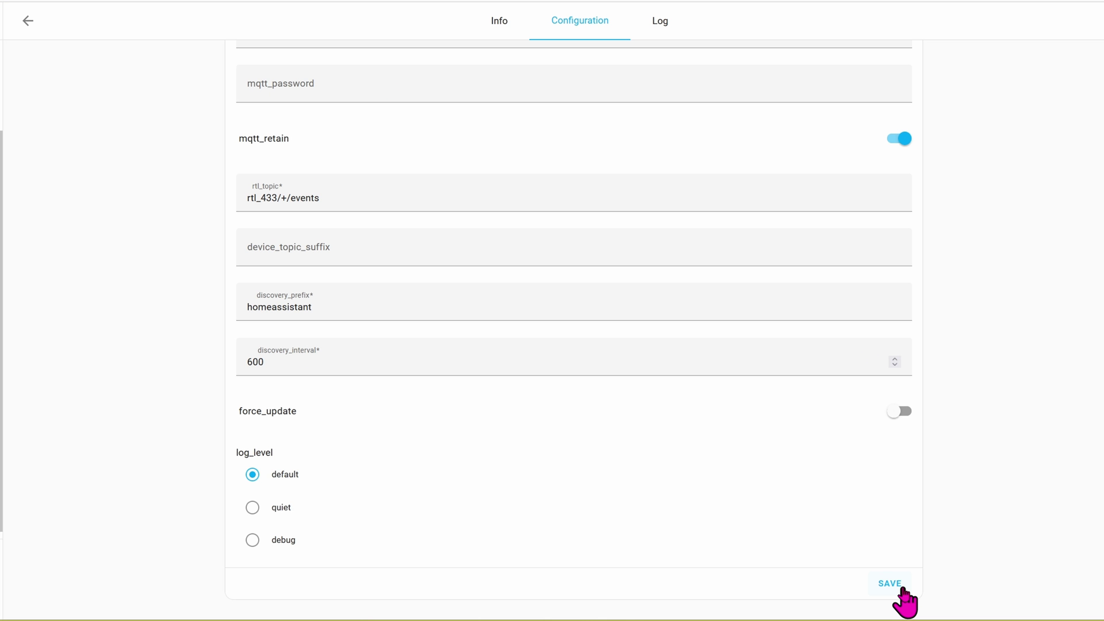
{"action": "left_click", "coordinate": [27, 20]}
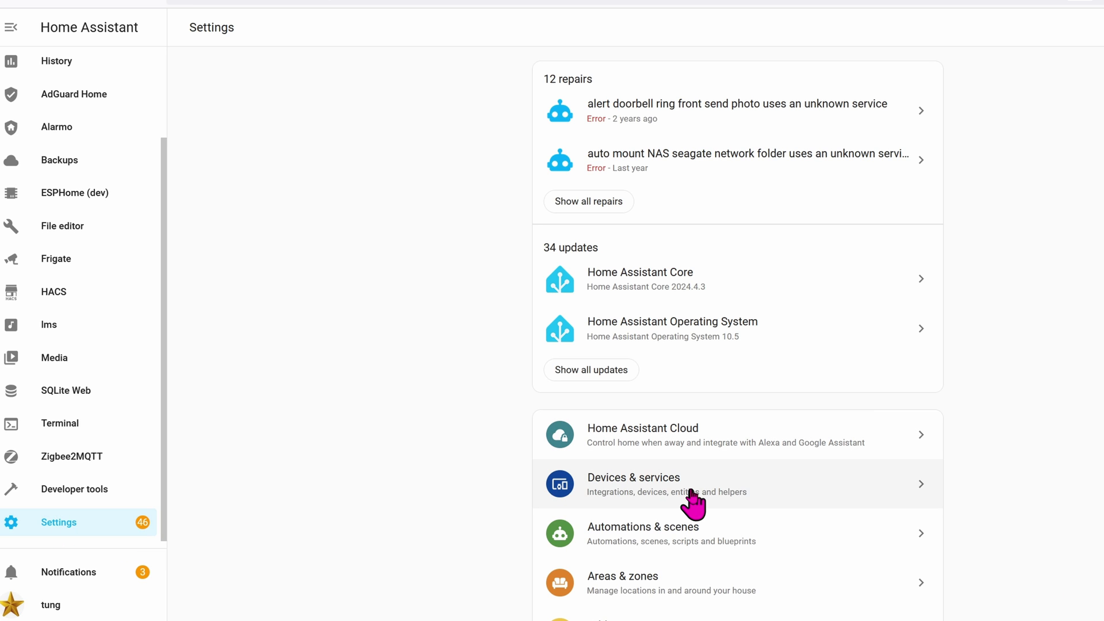
Show Devices & services and scroll to the MQTT integration card with 124 devices.
{"action": "left_click", "coordinate": [692, 499]}
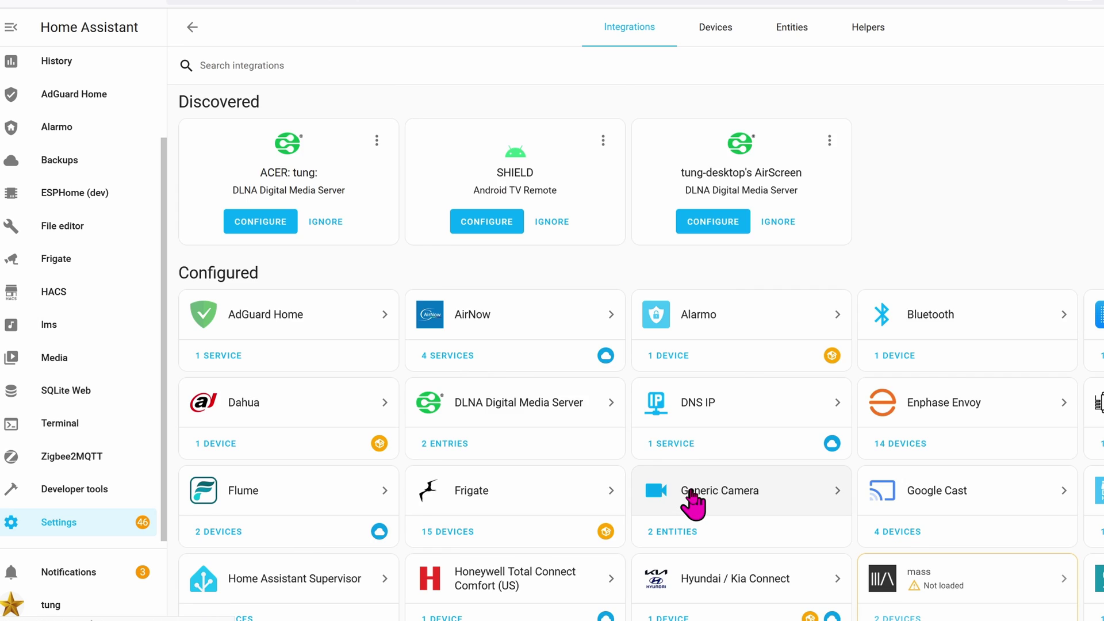
{"action": "scroll", "coordinate": [690, 505], "scroll_direction": "down", "scroll_amount": 4}
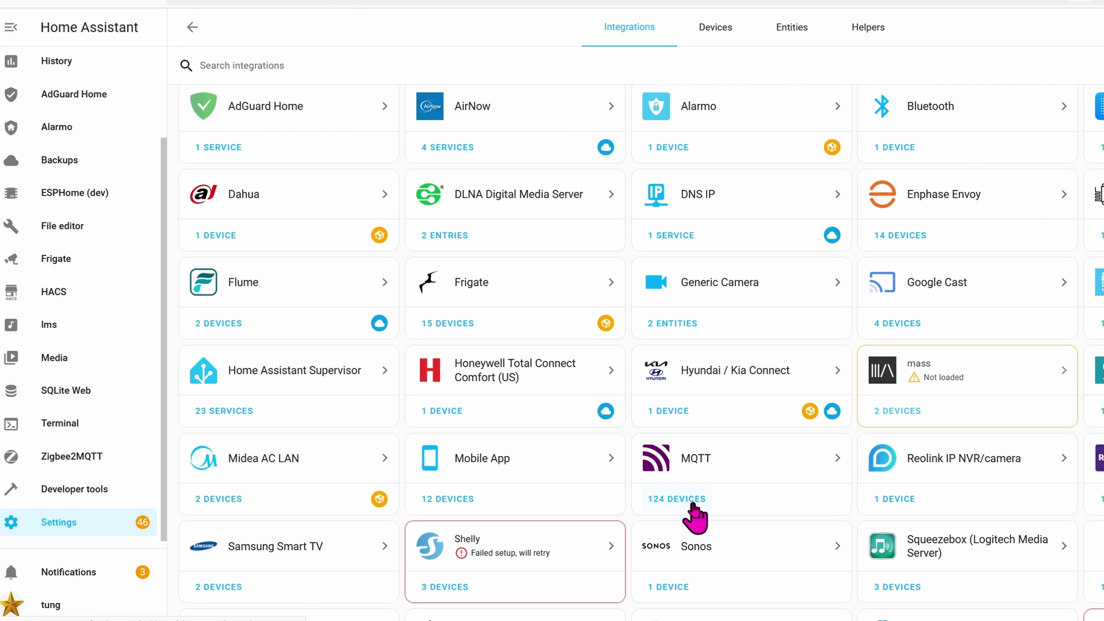
Browse the MQTT integration's rtl_433 devices and open Kerui-Security-352942.
{"action": "left_click", "coordinate": [693, 499]}
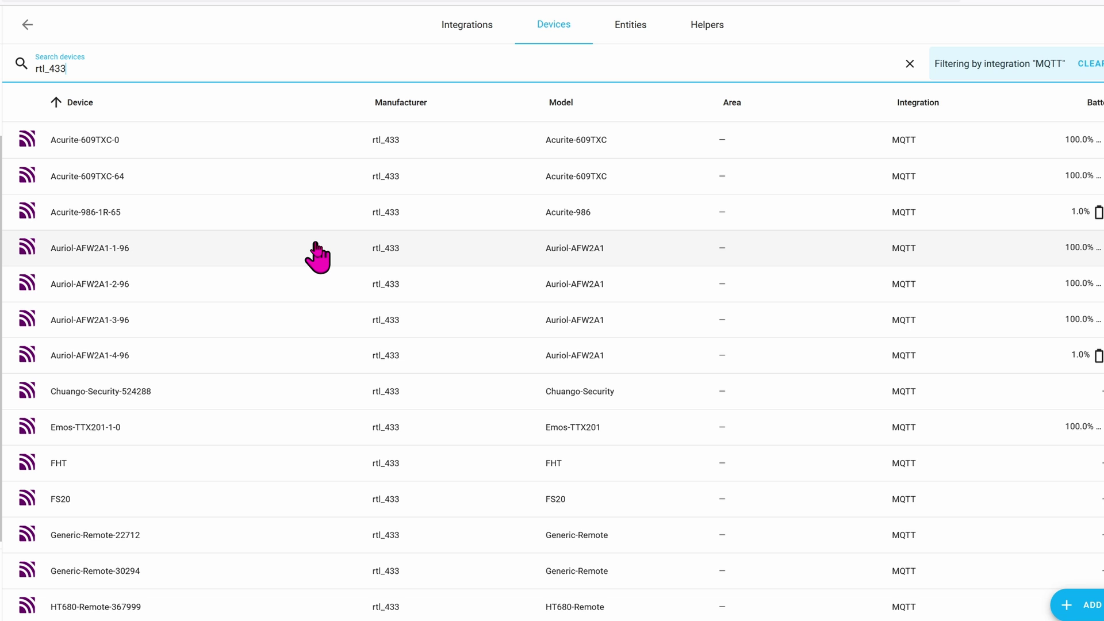
{"action": "scroll", "coordinate": [316, 259], "scroll_direction": "down", "scroll_amount": 10}
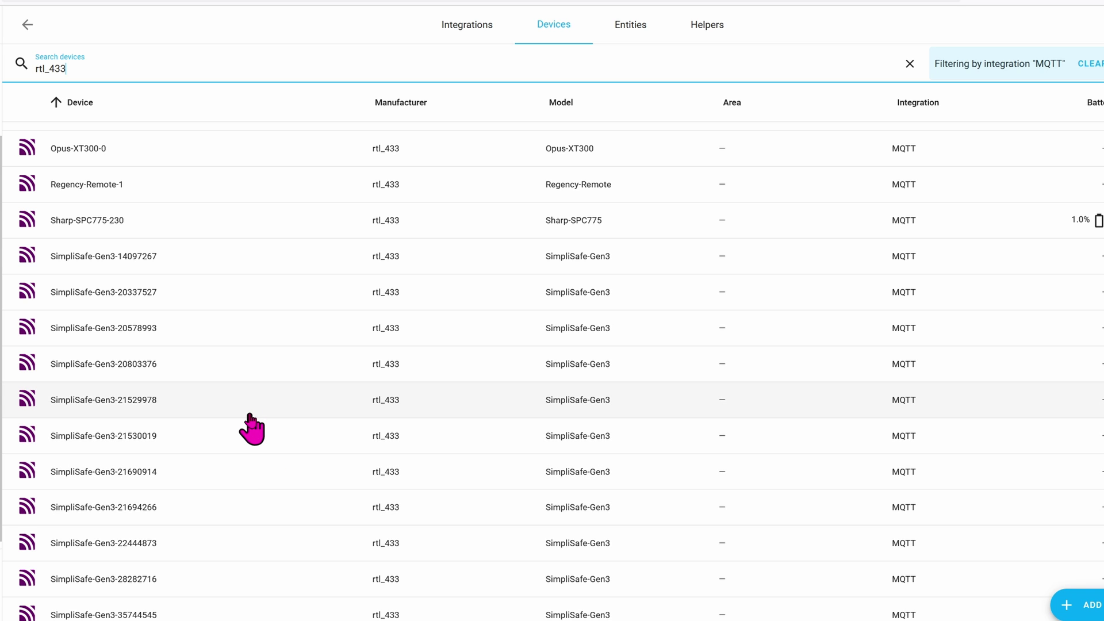
{"action": "scroll", "coordinate": [251, 428], "scroll_direction": "down", "scroll_amount": 5}
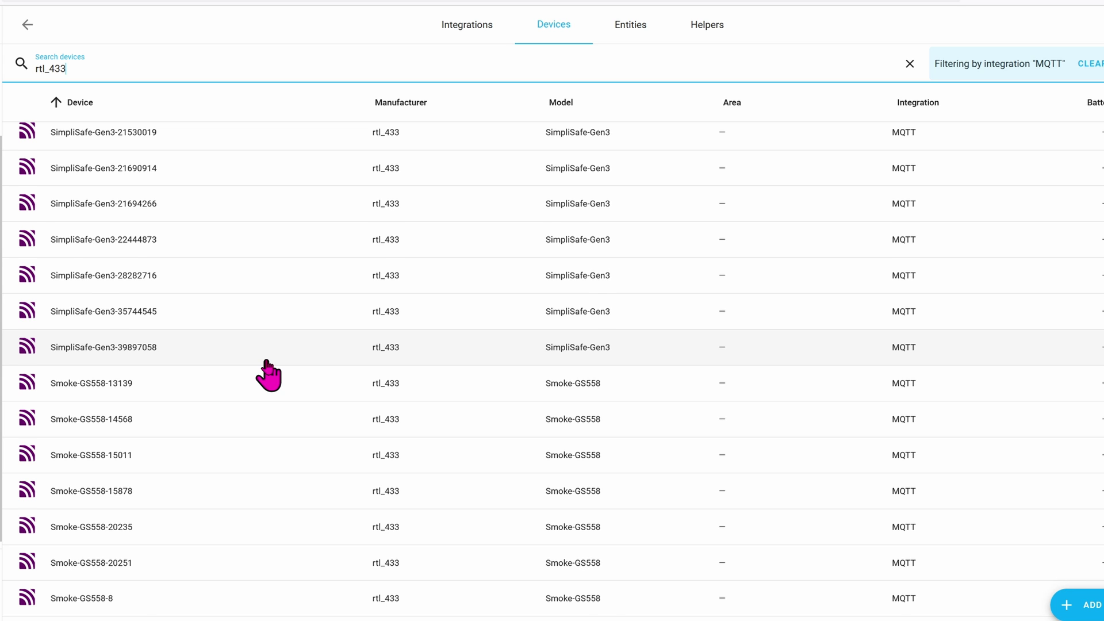
{"action": "scroll", "coordinate": [218, 376], "scroll_direction": "up", "scroll_amount": 10}
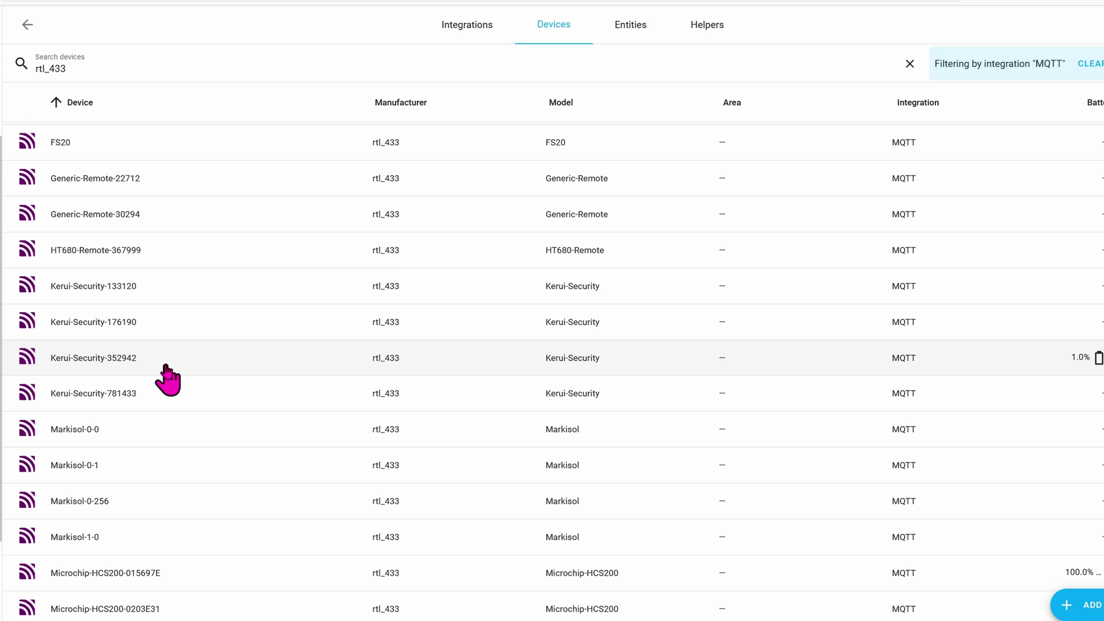
{"action": "left_click", "coordinate": [167, 379]}
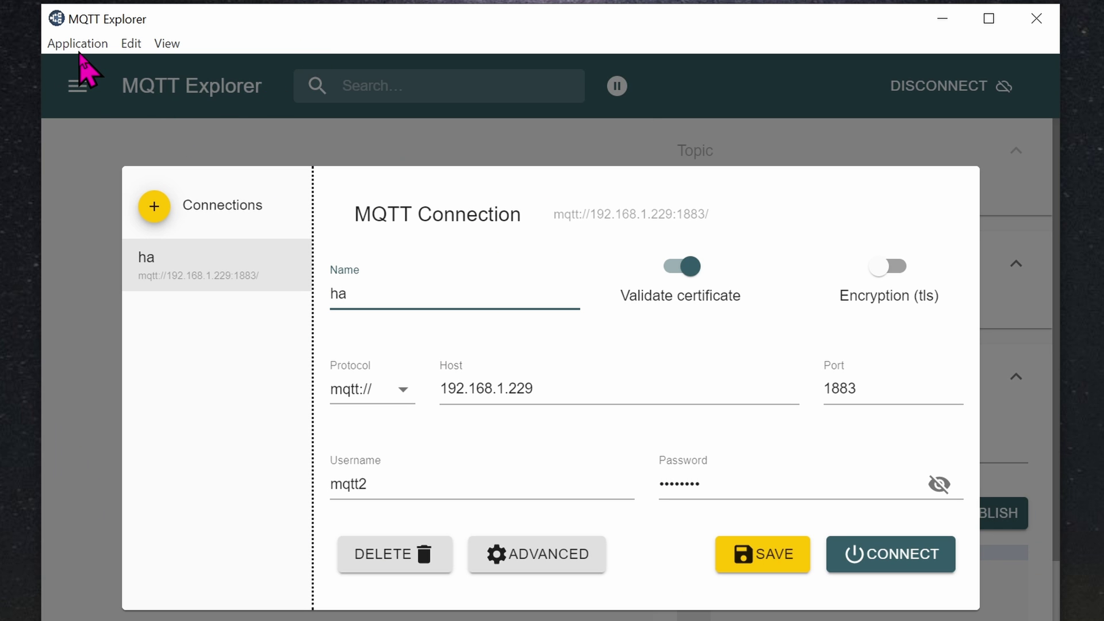
Connect MQTT Explorer to the saved 'ha' broker at mqtt://192.168.1.229:1883.
{"action": "left_click", "coordinate": [571, 444]}
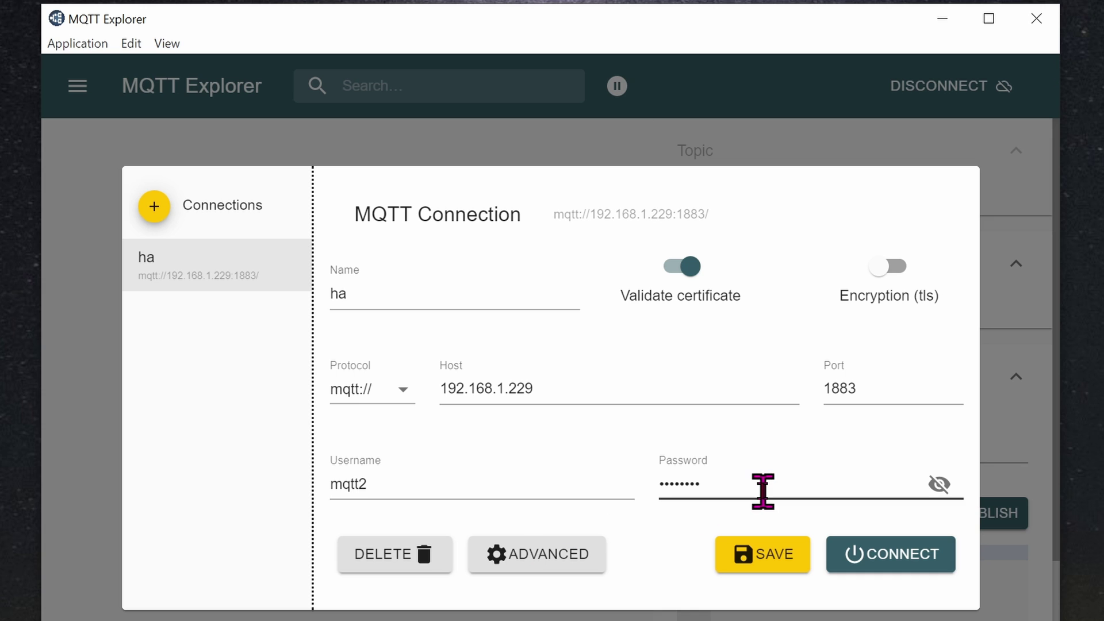
{"action": "left_click", "coordinate": [898, 550]}
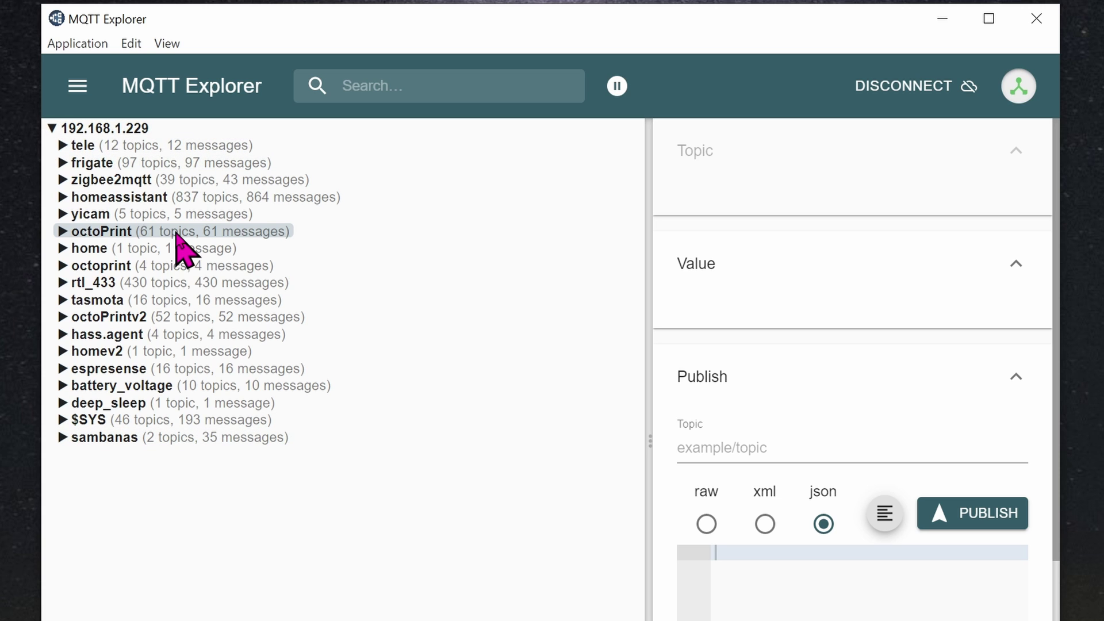
Expand rtl_433 to show 17069798-rtl433 and 17069798-rtl433-next.
{"action": "left_click", "coordinate": [213, 282]}
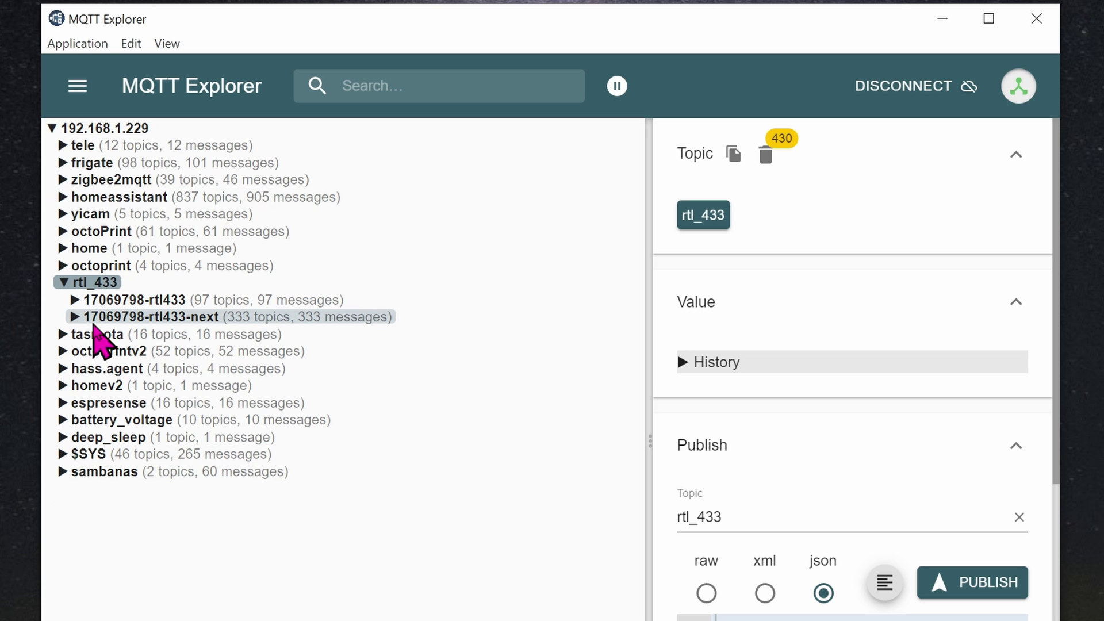
Expand 17069798-rtl433-next > devices > Microchip-HCS200 to list its seven fob IDs.
{"action": "left_click", "coordinate": [76, 319]}
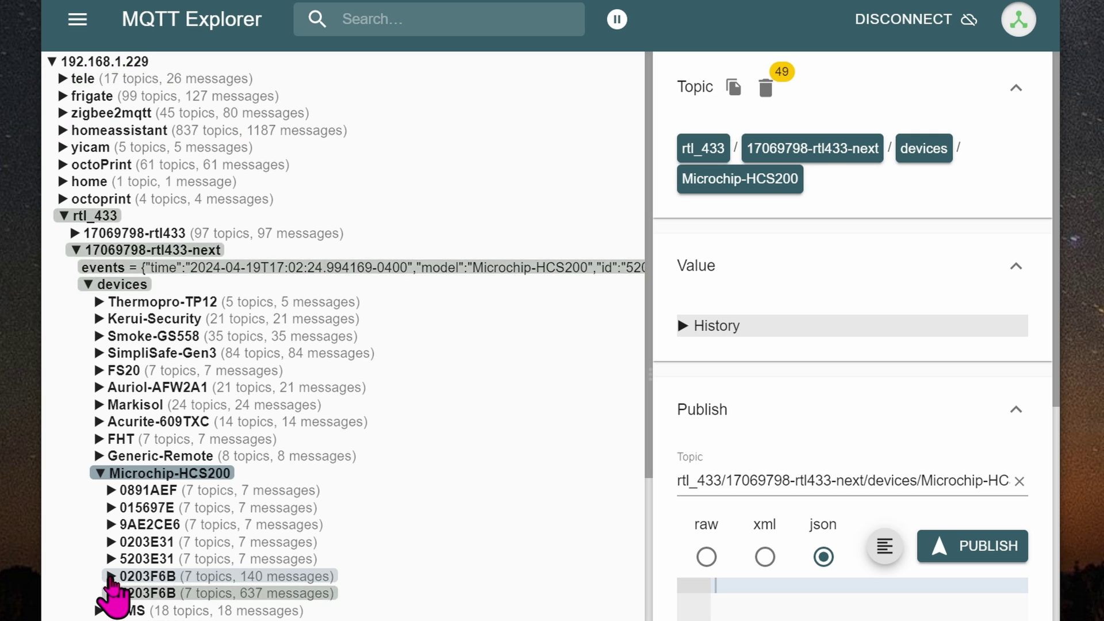
Expand fob 0203F6B and compare its id with its successive encrypted values.
{"action": "left_click", "coordinate": [110, 577]}
{"action": "scroll", "coordinate": [439, 411], "scroll_direction": "down", "scroll_amount": 6}
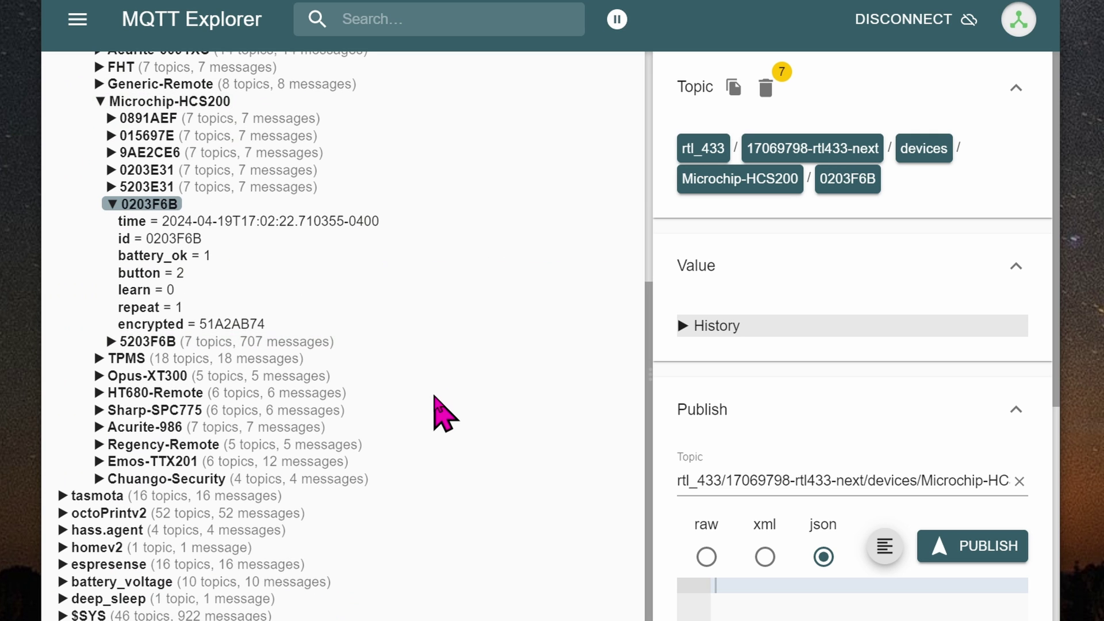
{"action": "left_click", "coordinate": [196, 325]}
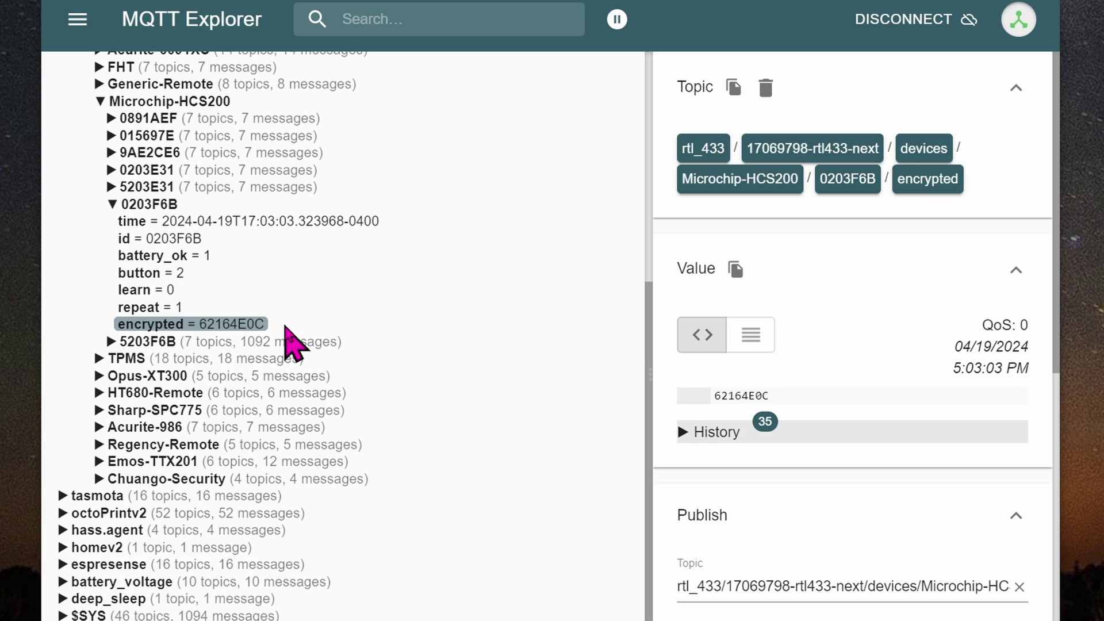
{"action": "left_click", "coordinate": [254, 240]}
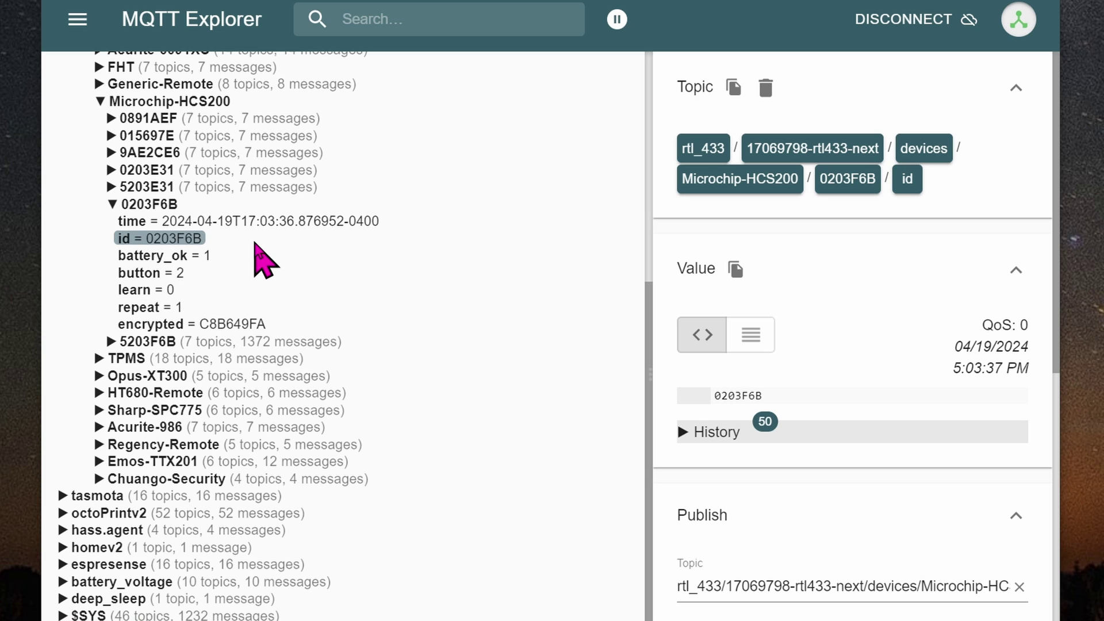
{"action": "left_click", "coordinate": [291, 325]}
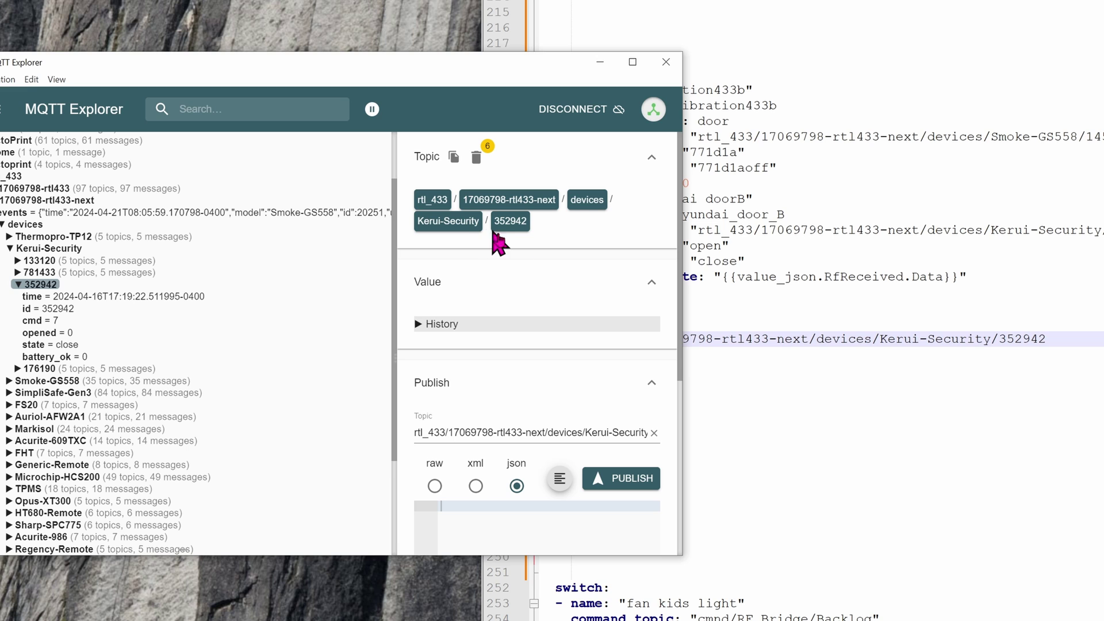
Bring Notepad++ forward with configuration.yaml using the Kerui-Security/352942/state topic.
{"action": "left_click", "coordinate": [744, 291]}
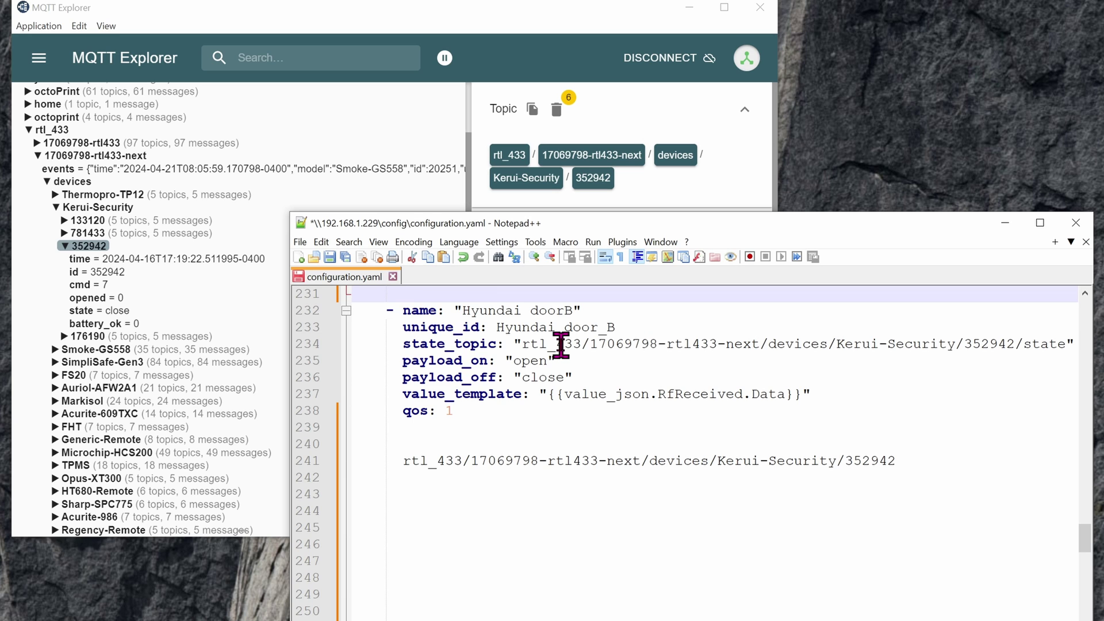
Keep the doorB state_topic ending in Kerui-Security/352942/state and remove the spare topic on line 241.
{"action": "double_click", "coordinate": [1044, 344]}
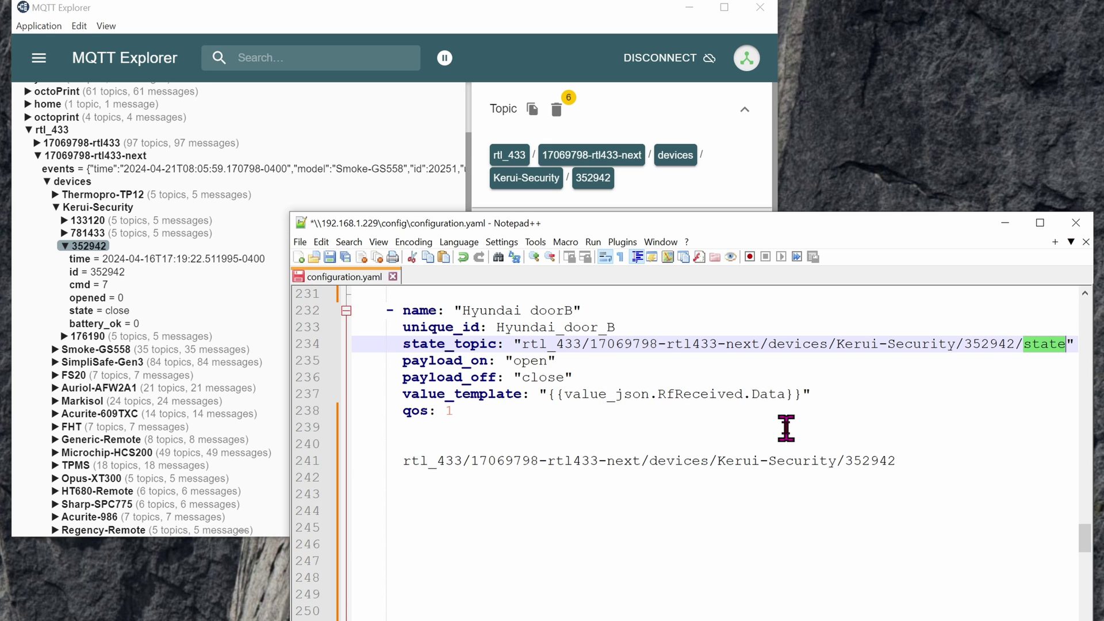
{"action": "triple_click", "coordinate": [741, 460]}
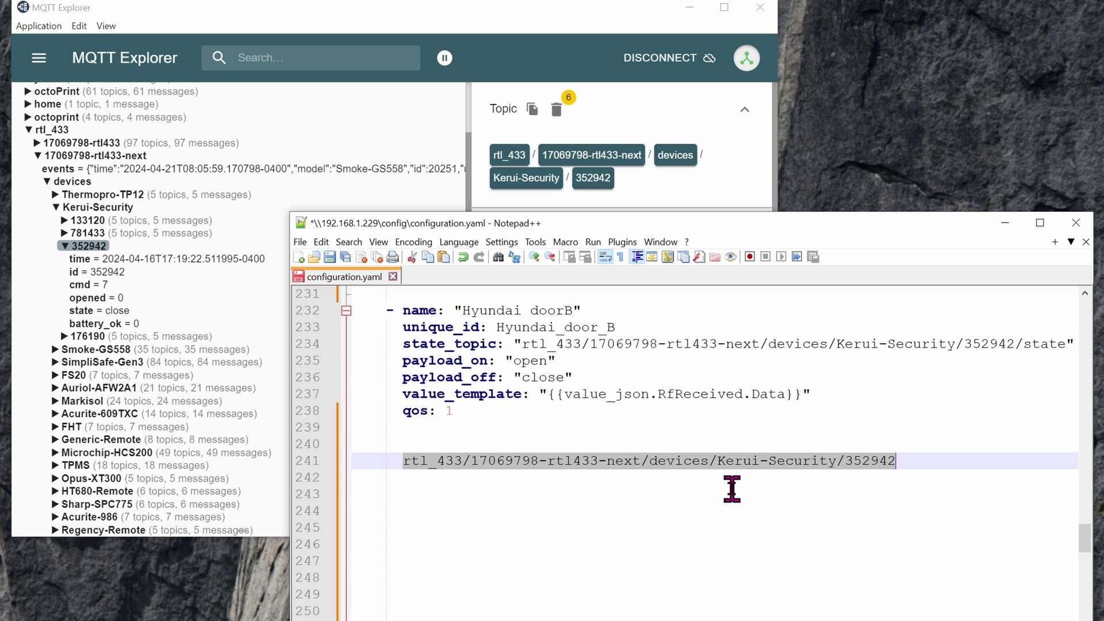
{"action": "key", "text": "ctrl+z"}
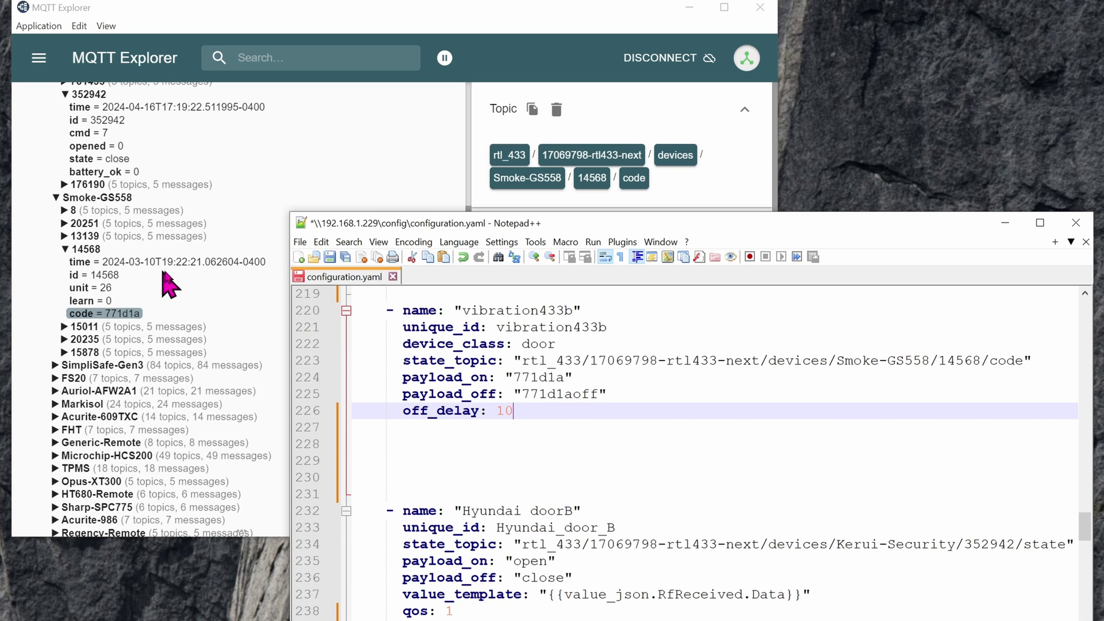
Check code 771d1a under Smoke-GS558/14568 in MQTT Explorer against the vibration433b entry.
{"action": "left_click", "coordinate": [176, 294]}
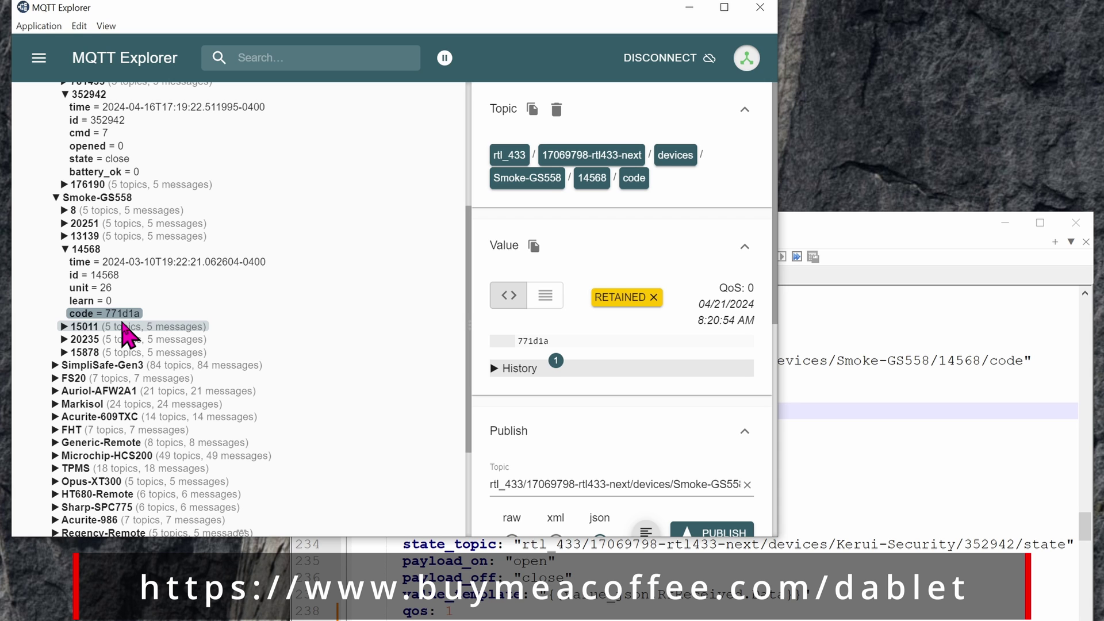
{"action": "key", "text": "alt+Tab"}
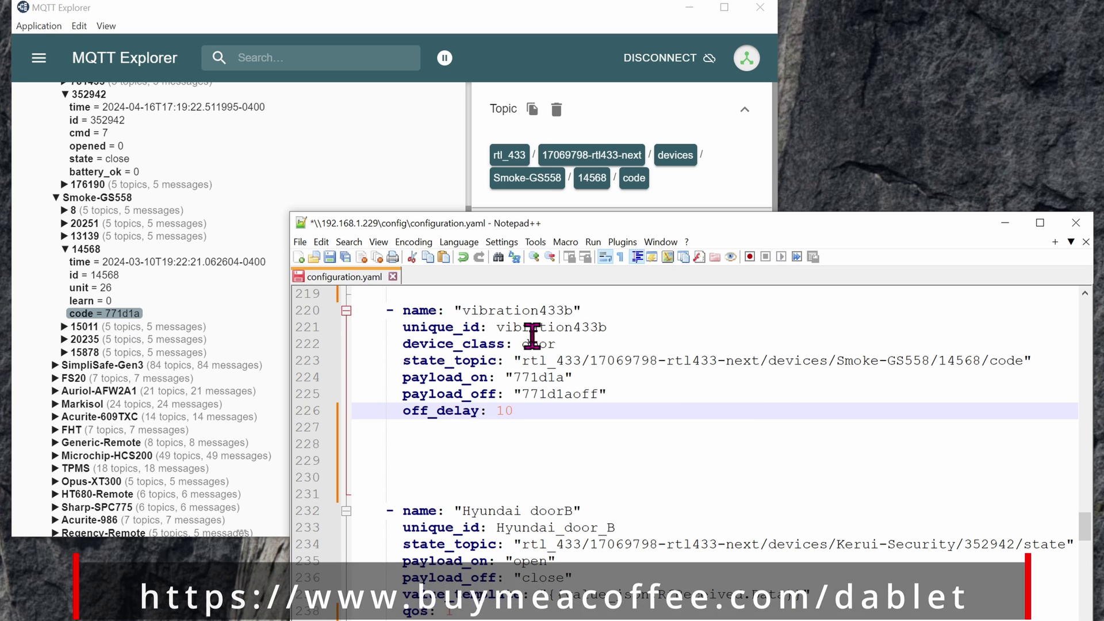